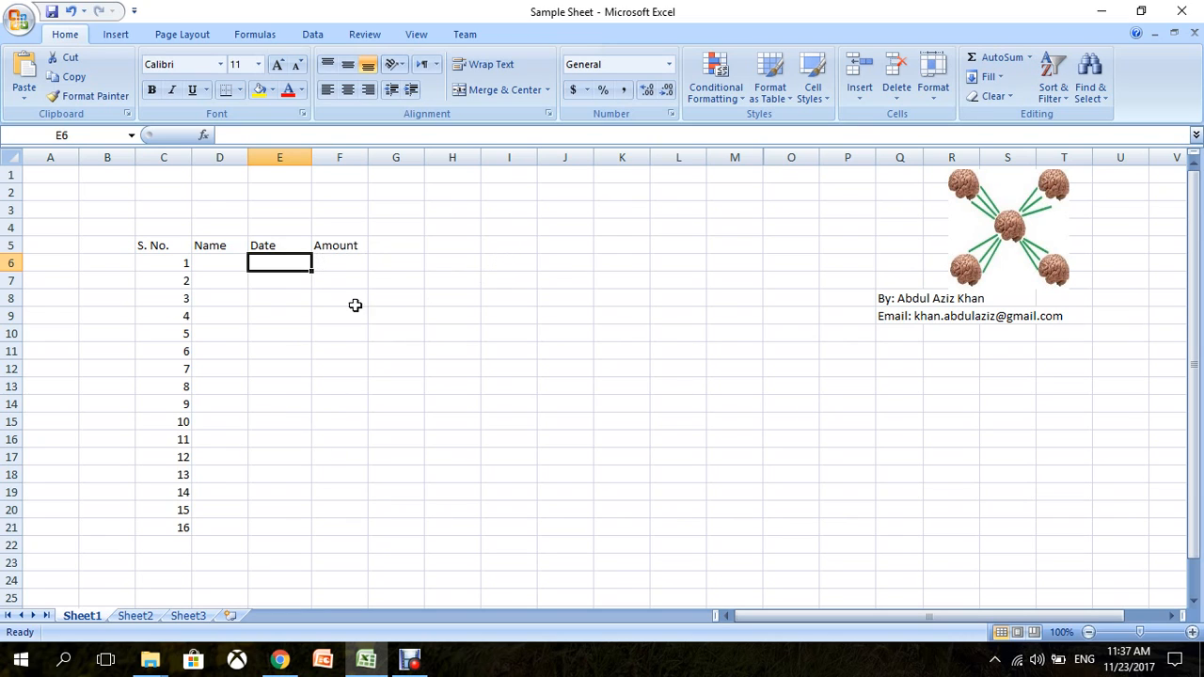
# Use the Name column's validation lists to pick the fourth name for D6 and the fifth name for D14
pyautogui.click(233, 264)
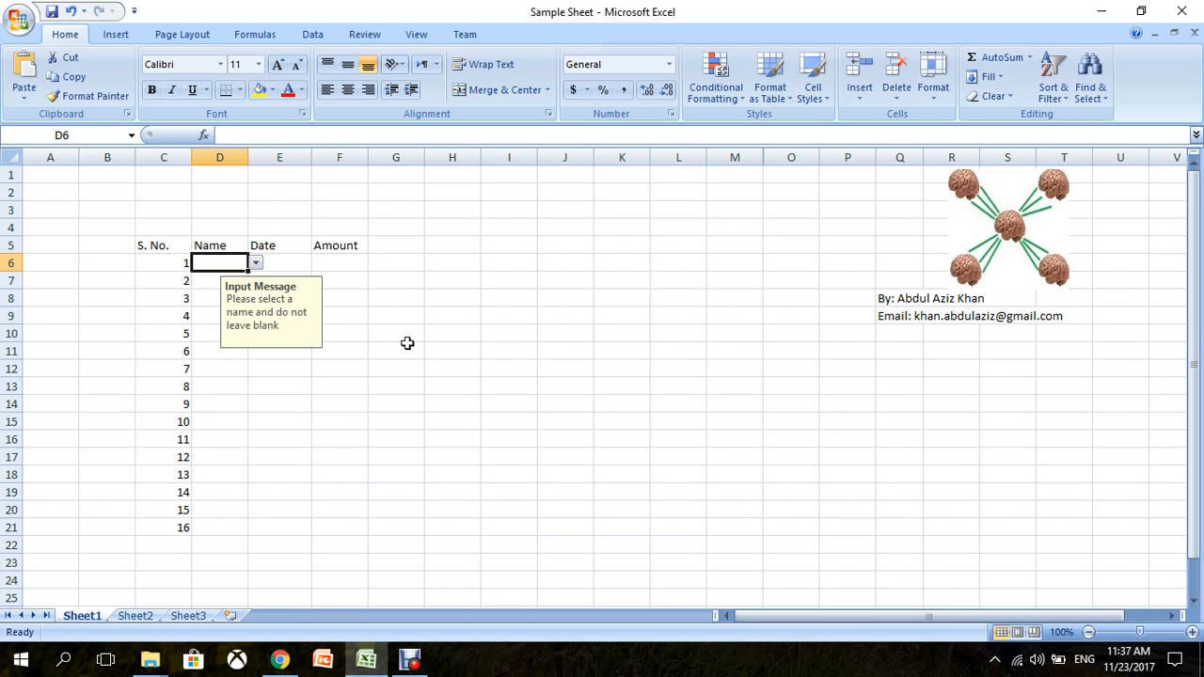
pyautogui.click(256, 264)
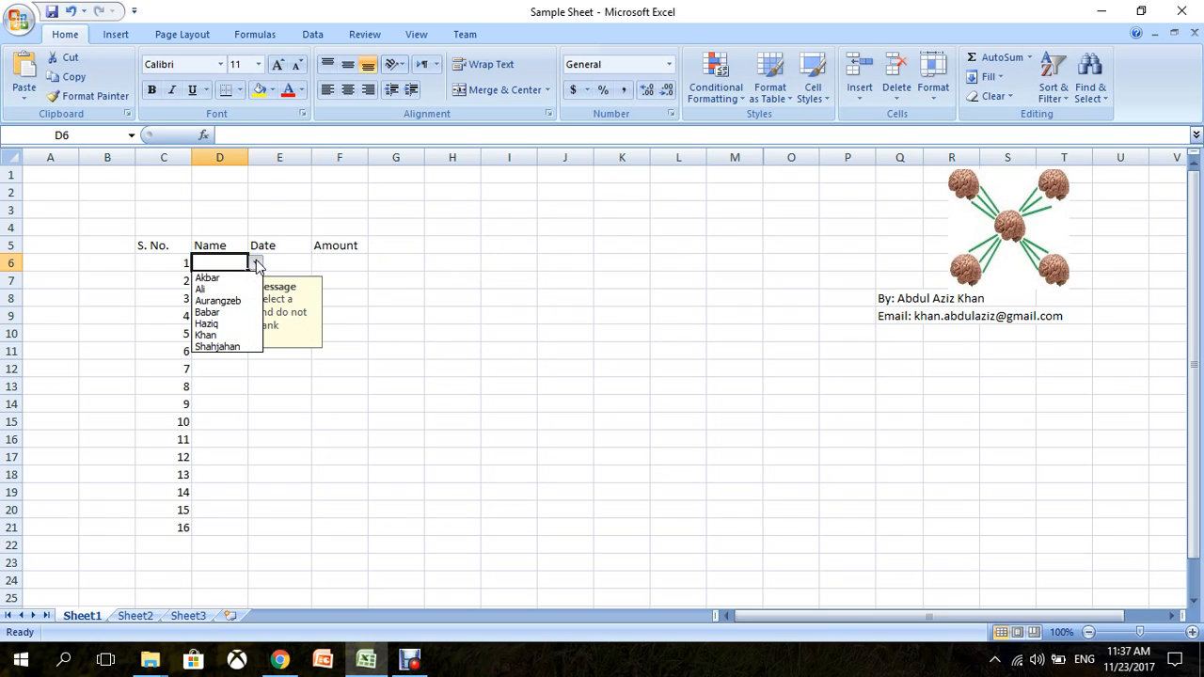
pyautogui.click(218, 315)
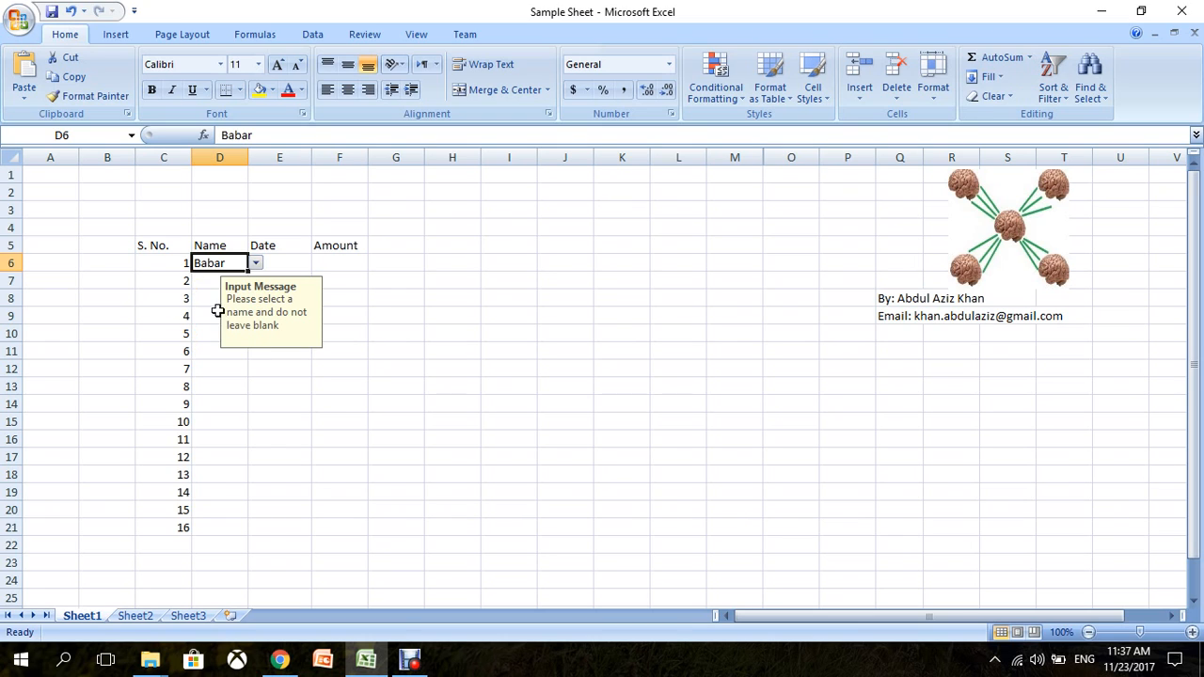
pyautogui.click(223, 397)
pyautogui.click(257, 405)
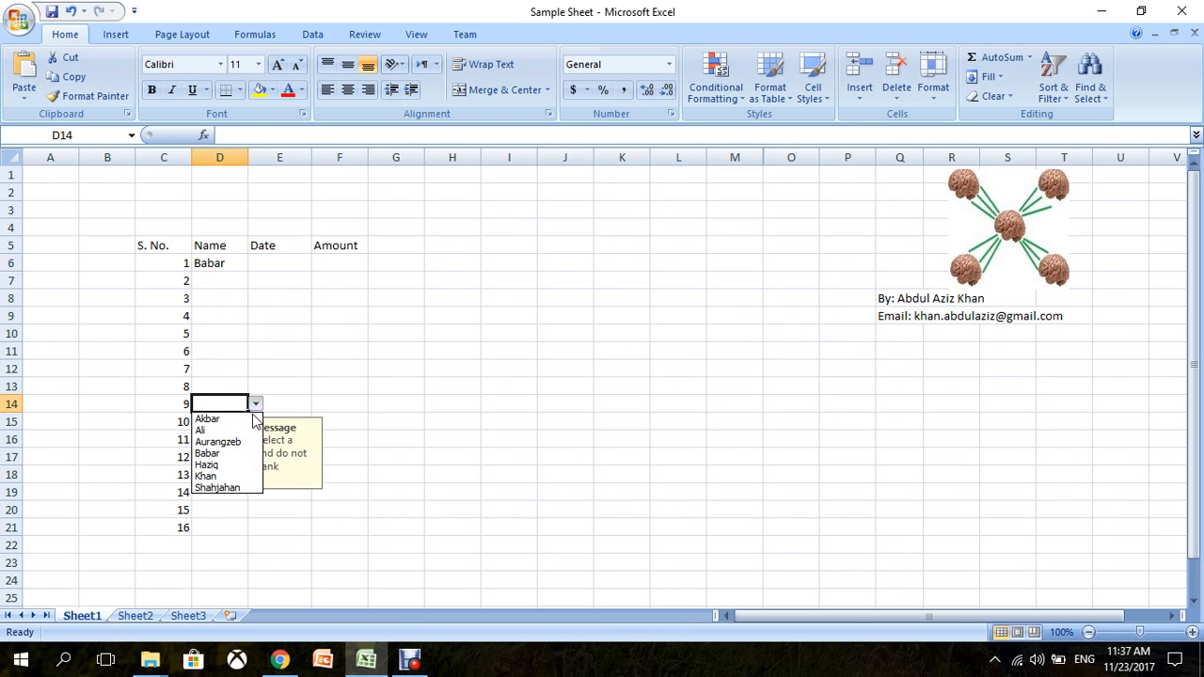
pyautogui.click(231, 463)
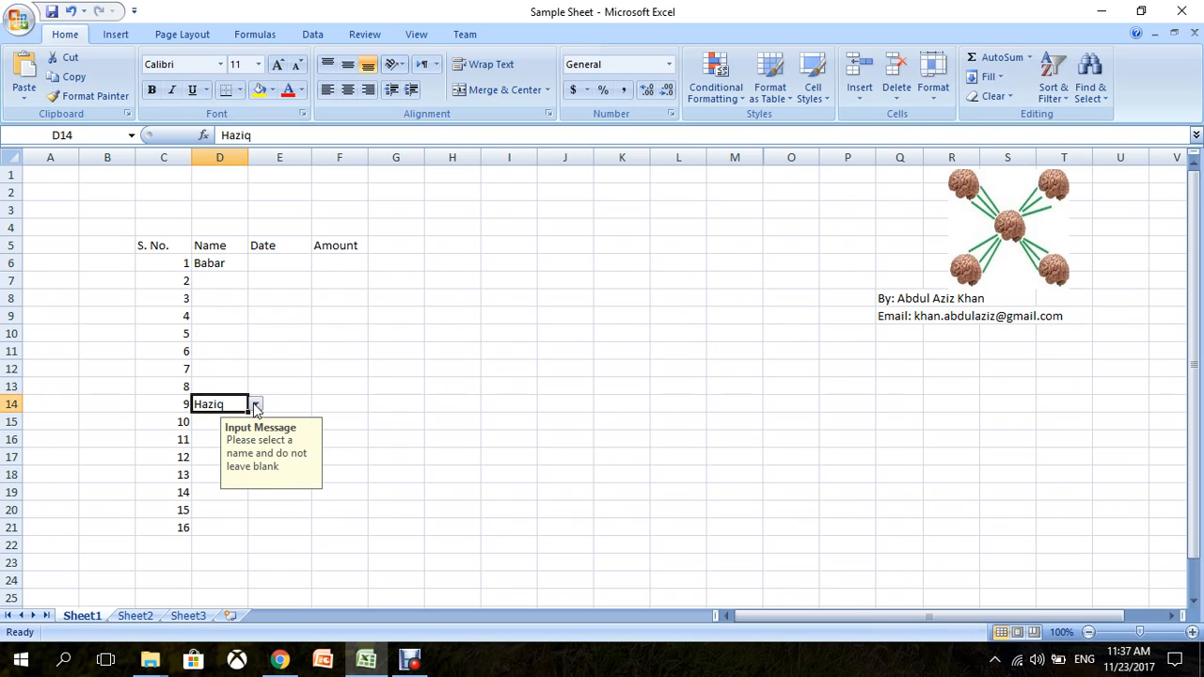
# Clear the chosen names from cells D14 and D6
pyautogui.press('Delete')
pyautogui.click(220, 269)
pyautogui.press('Delete')
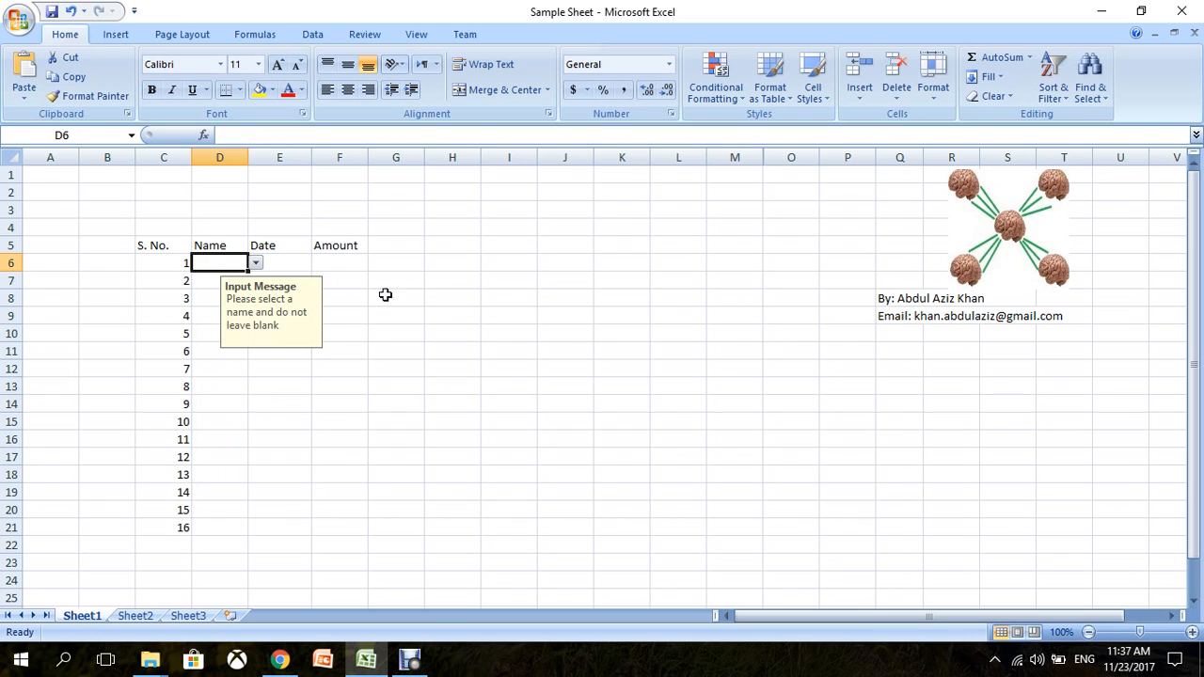
pyautogui.click(474, 346)
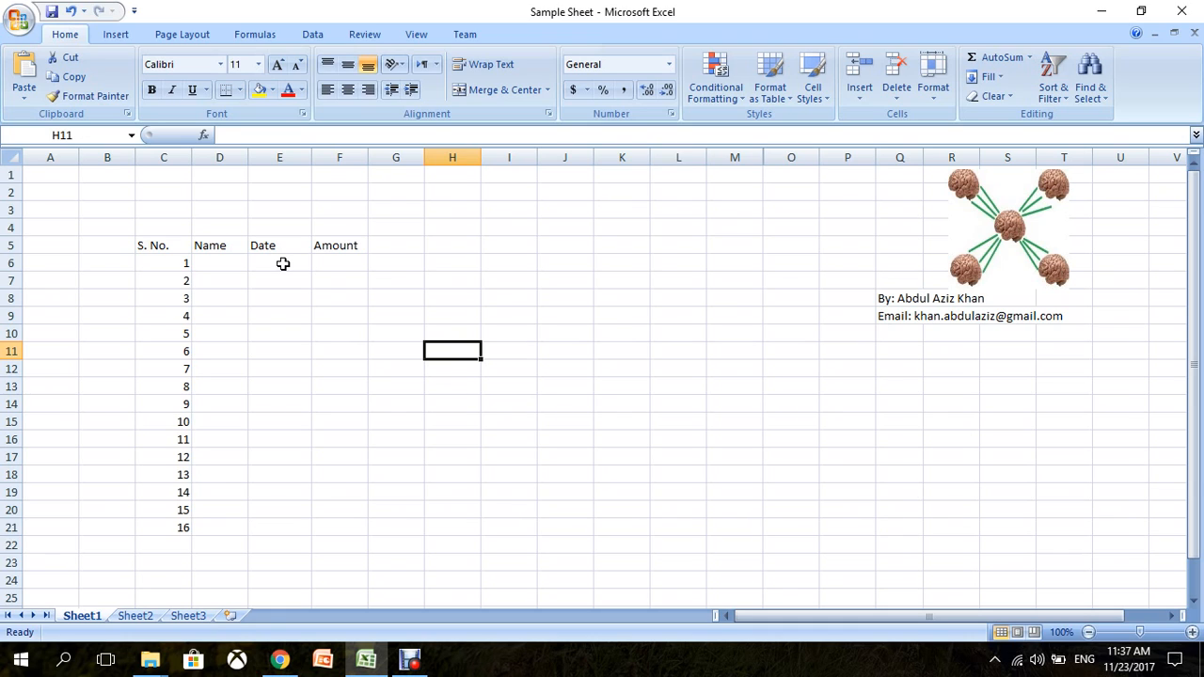
# Start a data validation rule for the Date cell E6 that allows Date values with the between condition
pyautogui.click(282, 264)
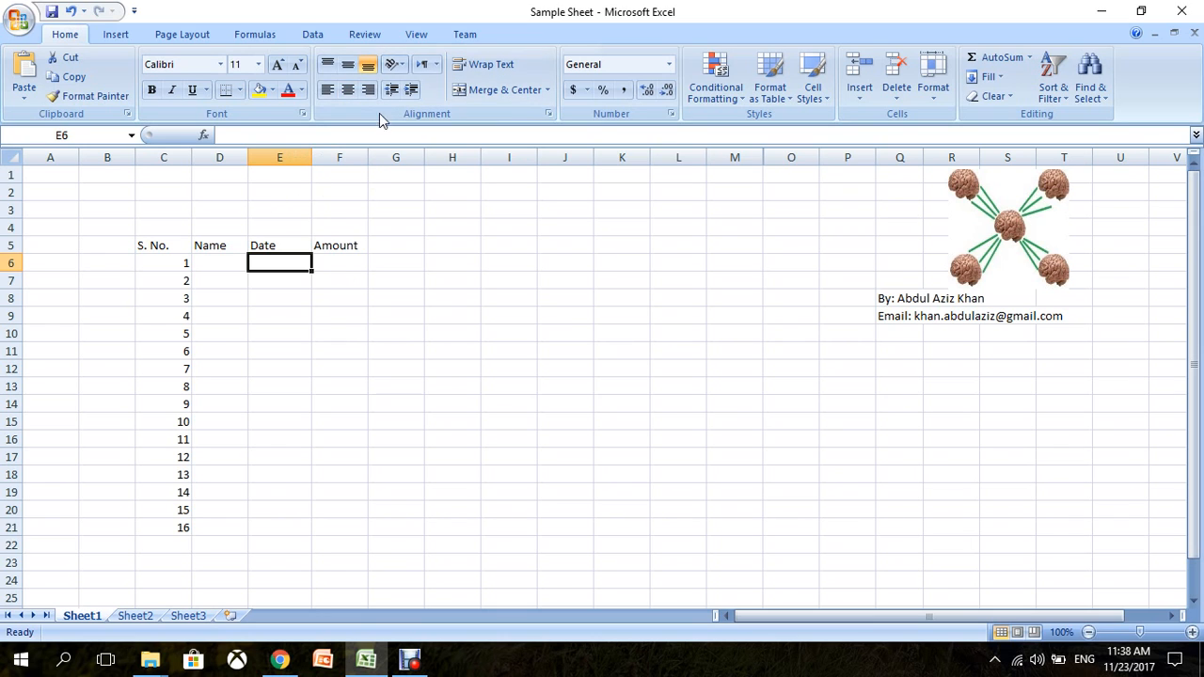
pyautogui.click(311, 35)
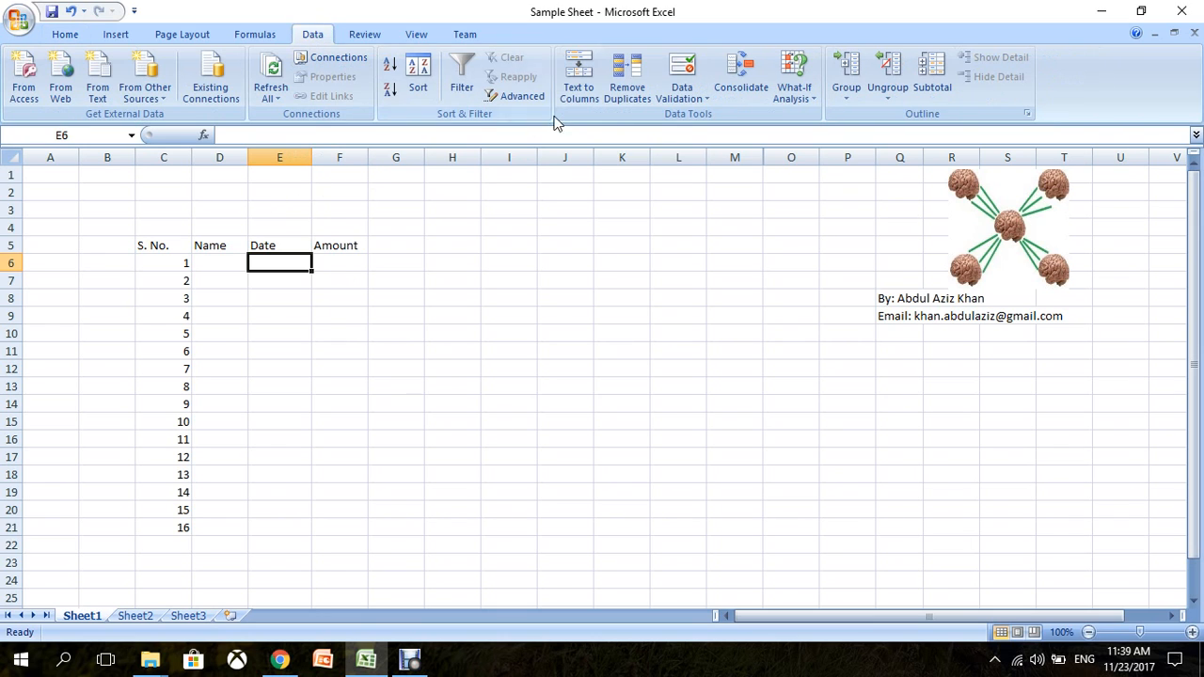
pyautogui.click(683, 75)
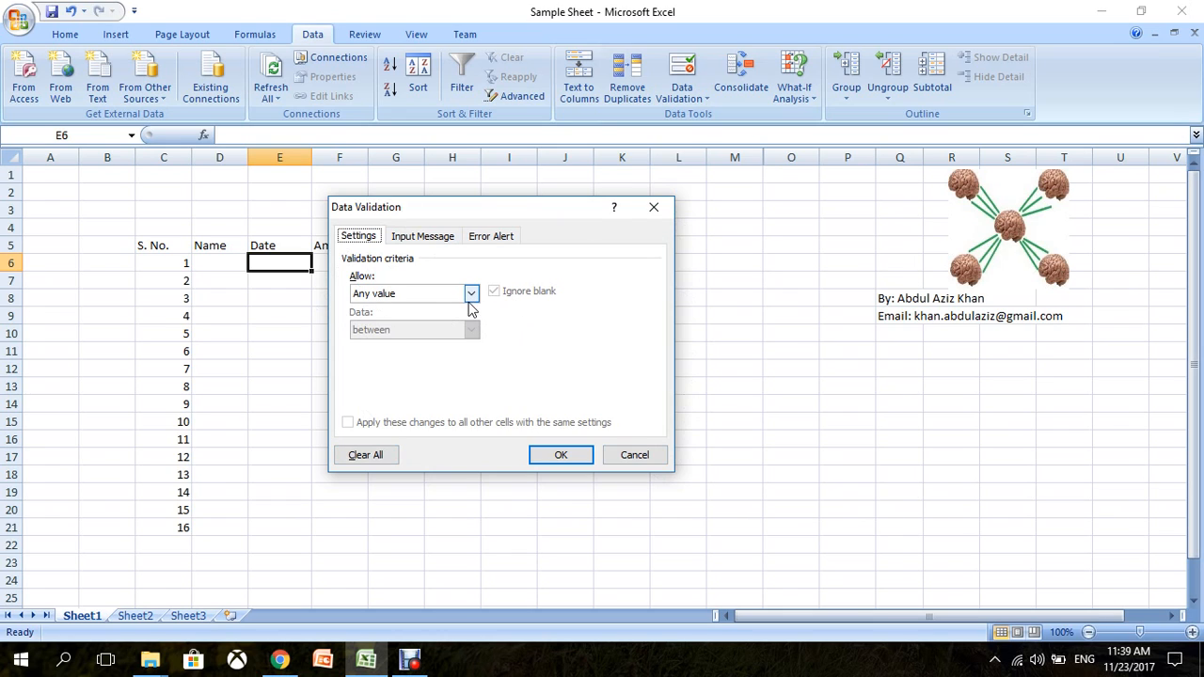
pyautogui.click(407, 295)
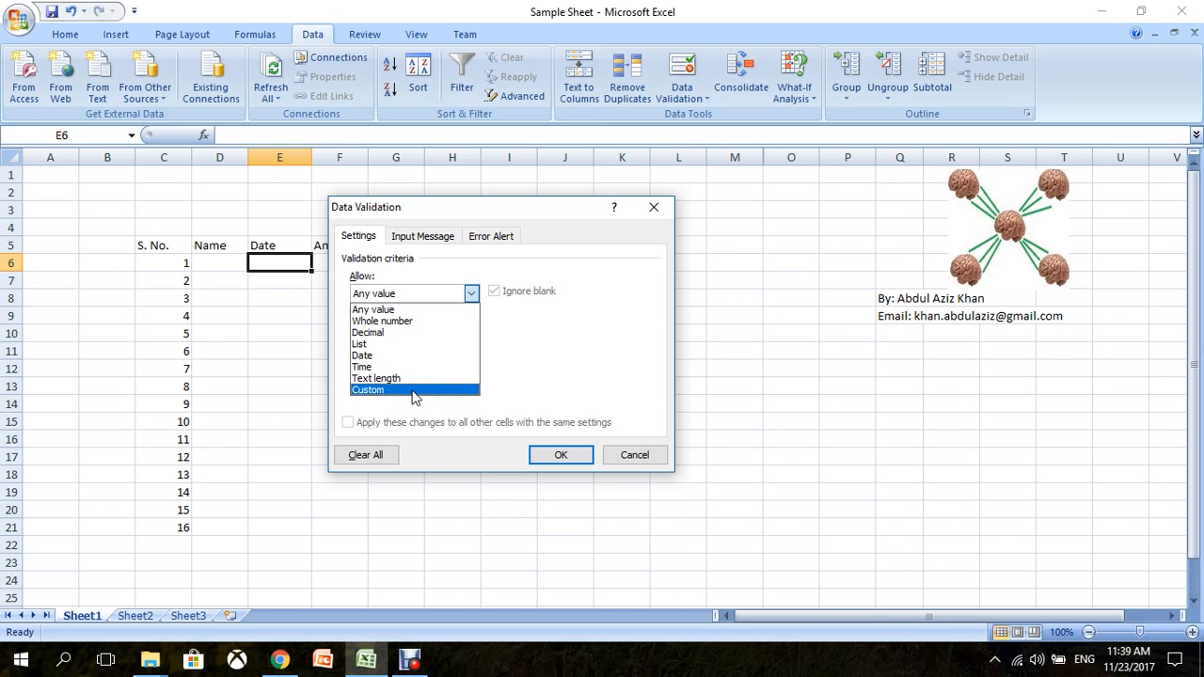
pyautogui.click(363, 356)
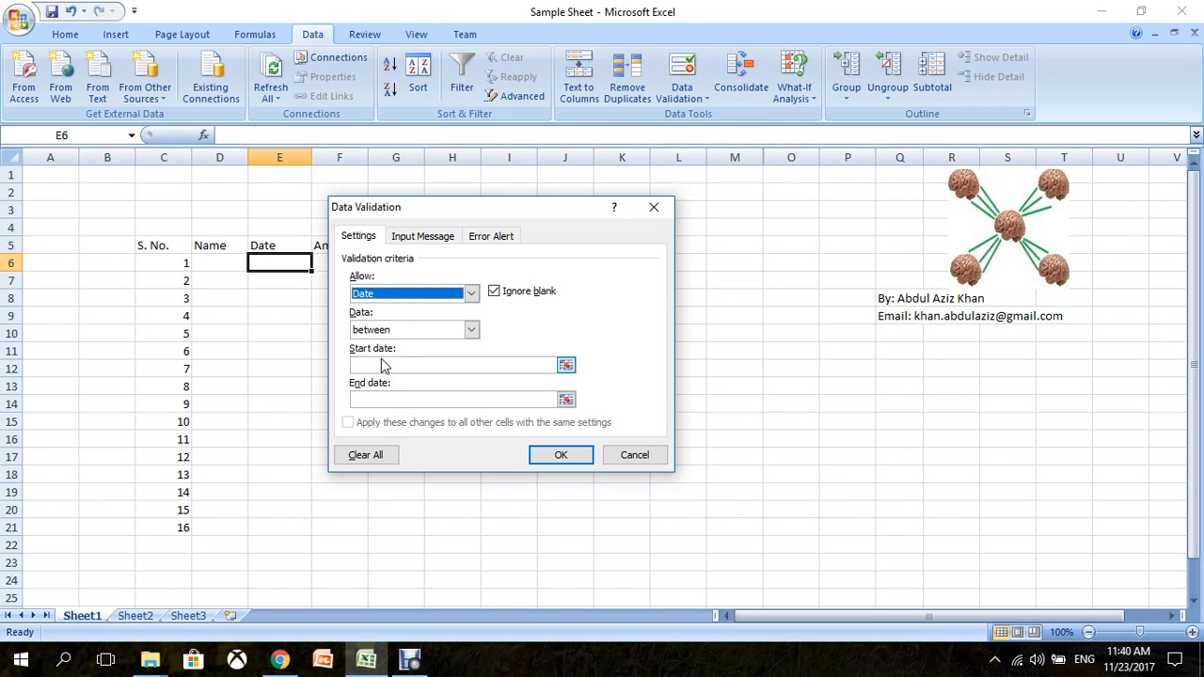
pyautogui.click(471, 329)
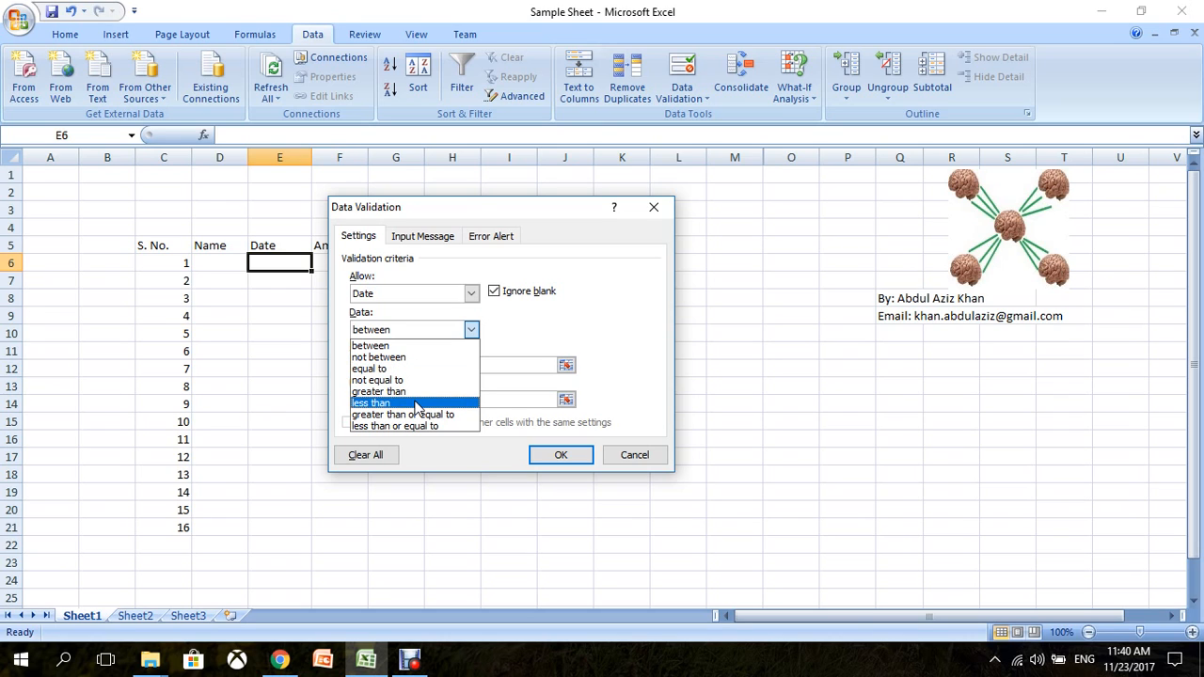
pyautogui.click(472, 333)
# Set the date rule's range from 1/1/2017 to 12/31/2017, disable Ignore blank and apply the rule
pyautogui.click(415, 365)
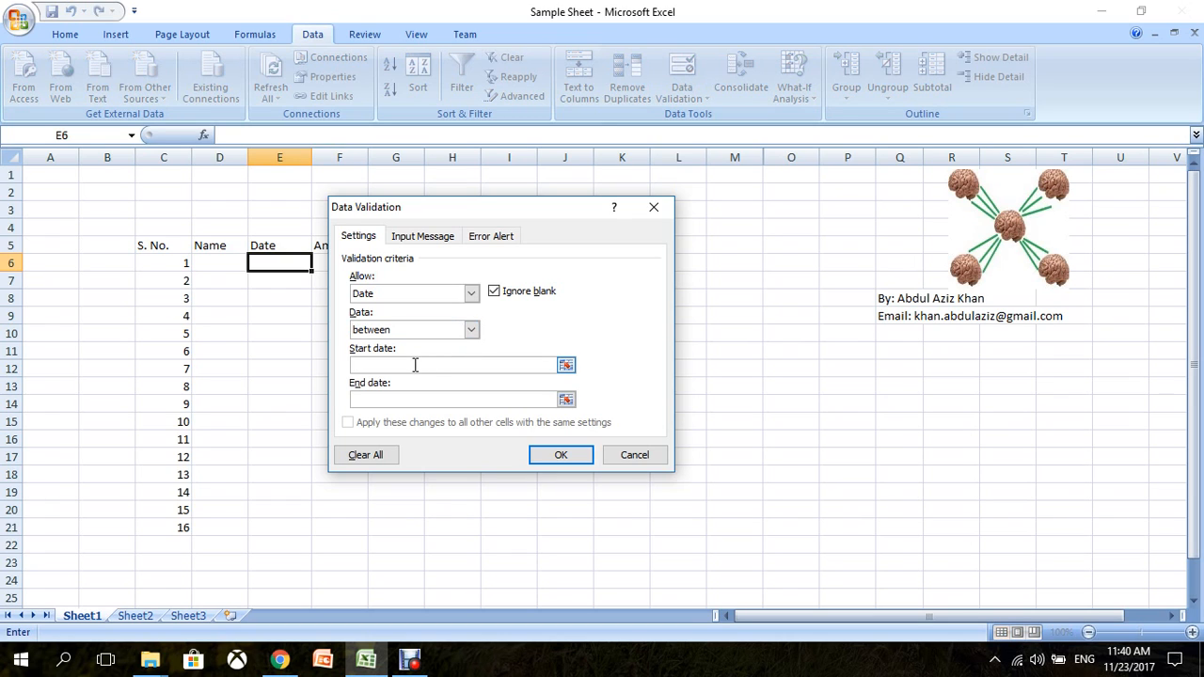
pyautogui.write('1/1/2017')
pyautogui.click(403, 397)
pyautogui.write('12/31/20')
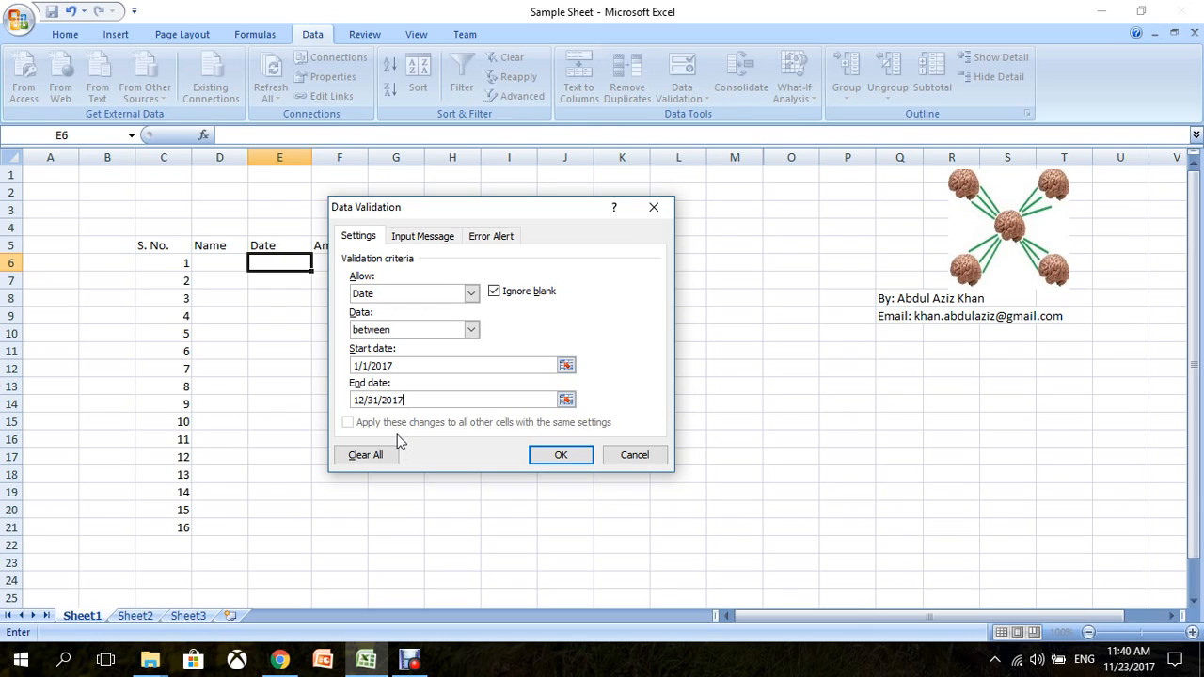
pyautogui.click(495, 293)
pyautogui.click(559, 455)
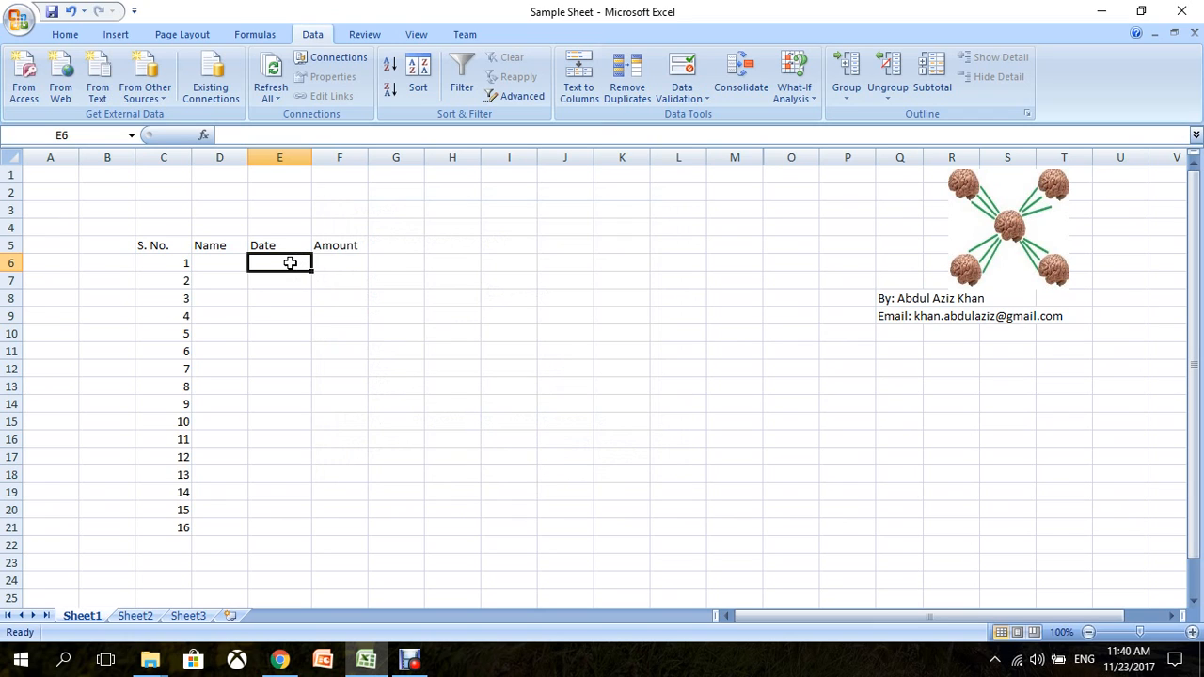
# Test the date rule by trying to enter 2/2/2016 and 2/2/2018 in cell E6
pyautogui.doubleClick(281, 267)
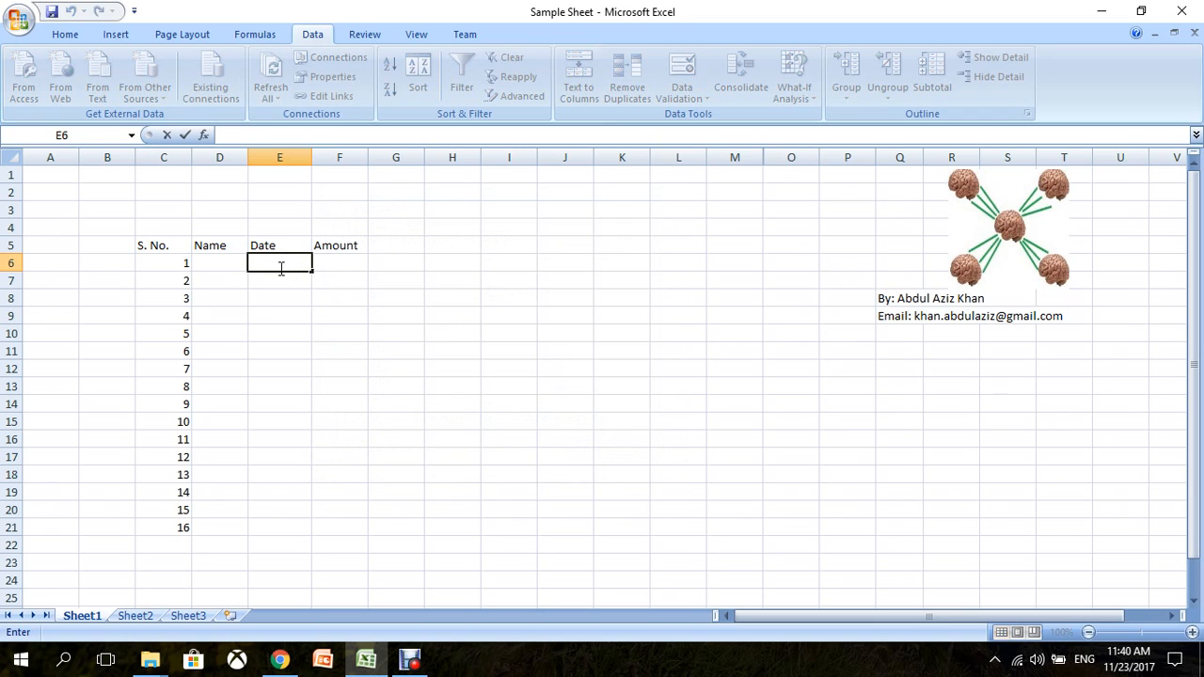
pyautogui.write('2/2/2016')
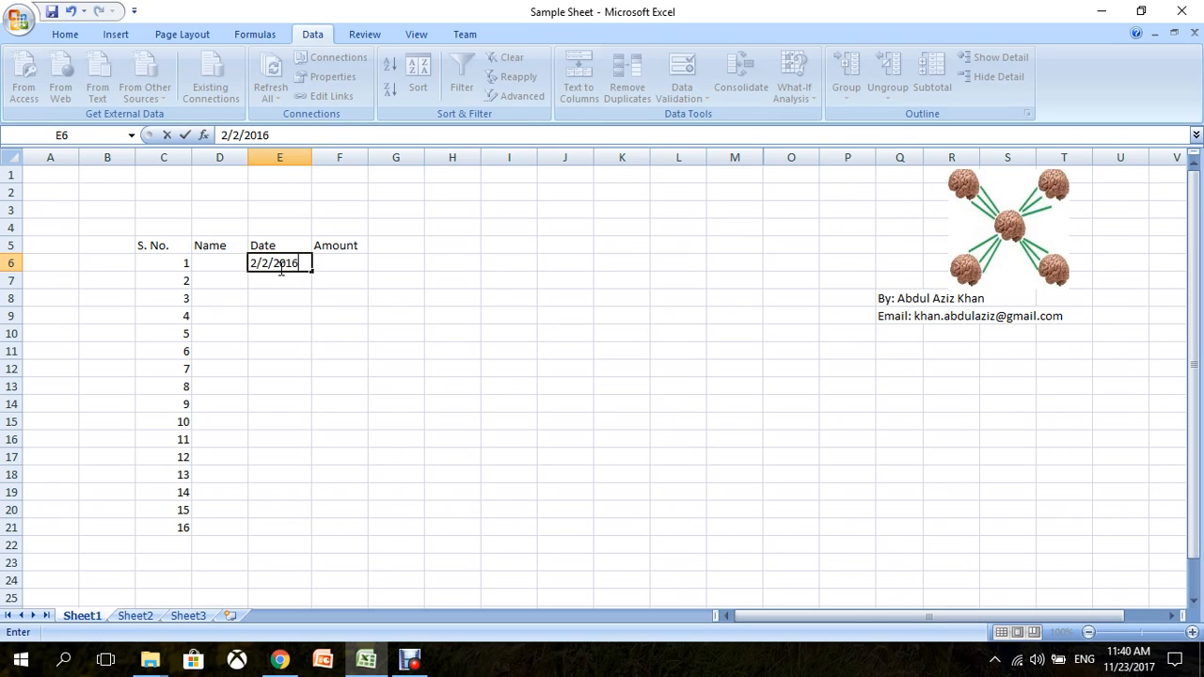
pyautogui.press('Return')
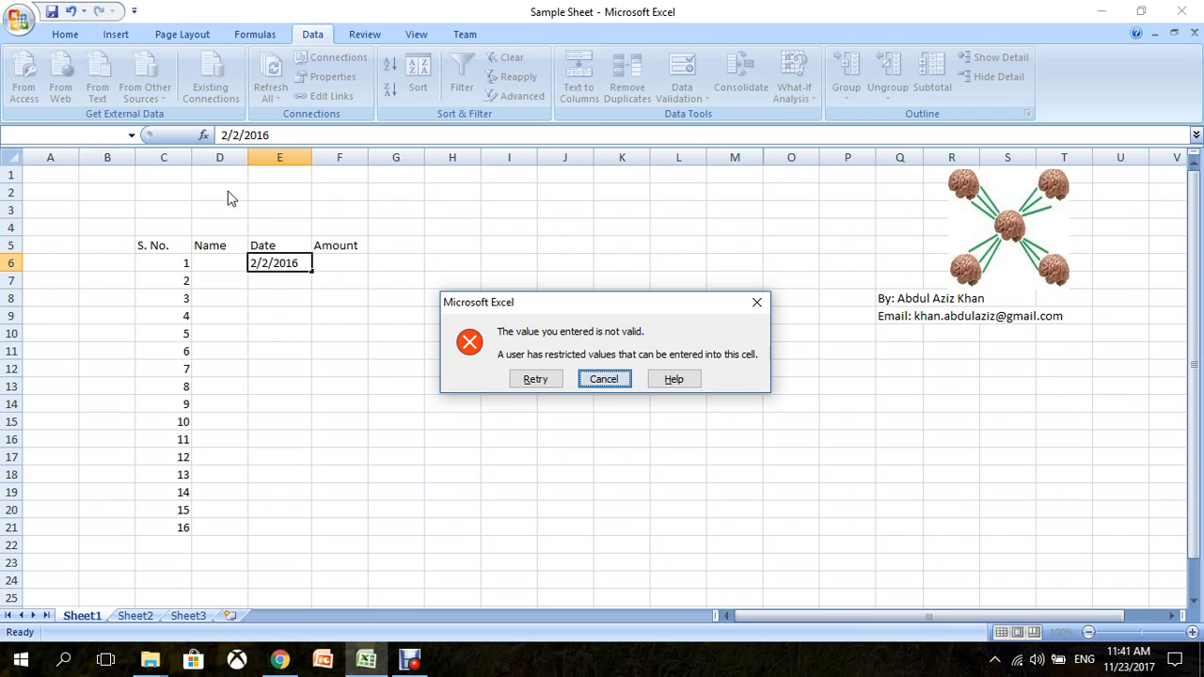
pyautogui.click(523, 380)
pyautogui.click(295, 134)
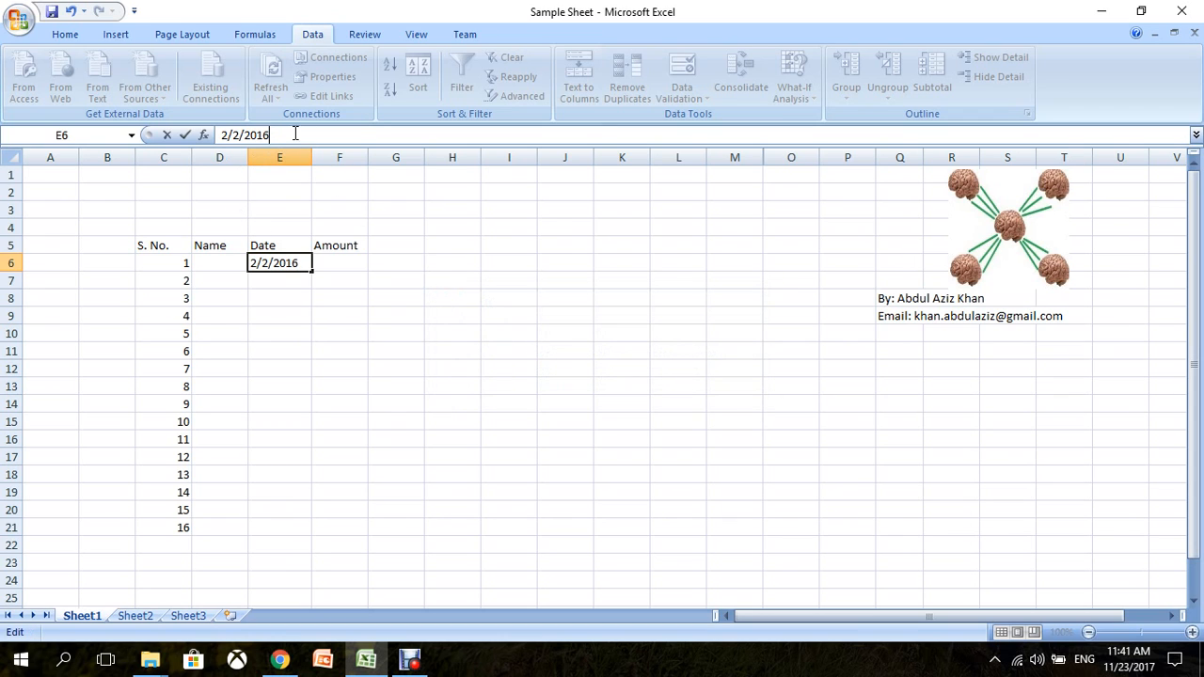
pyautogui.press('BackSpace')
pyautogui.write('8')
pyautogui.press('Return')
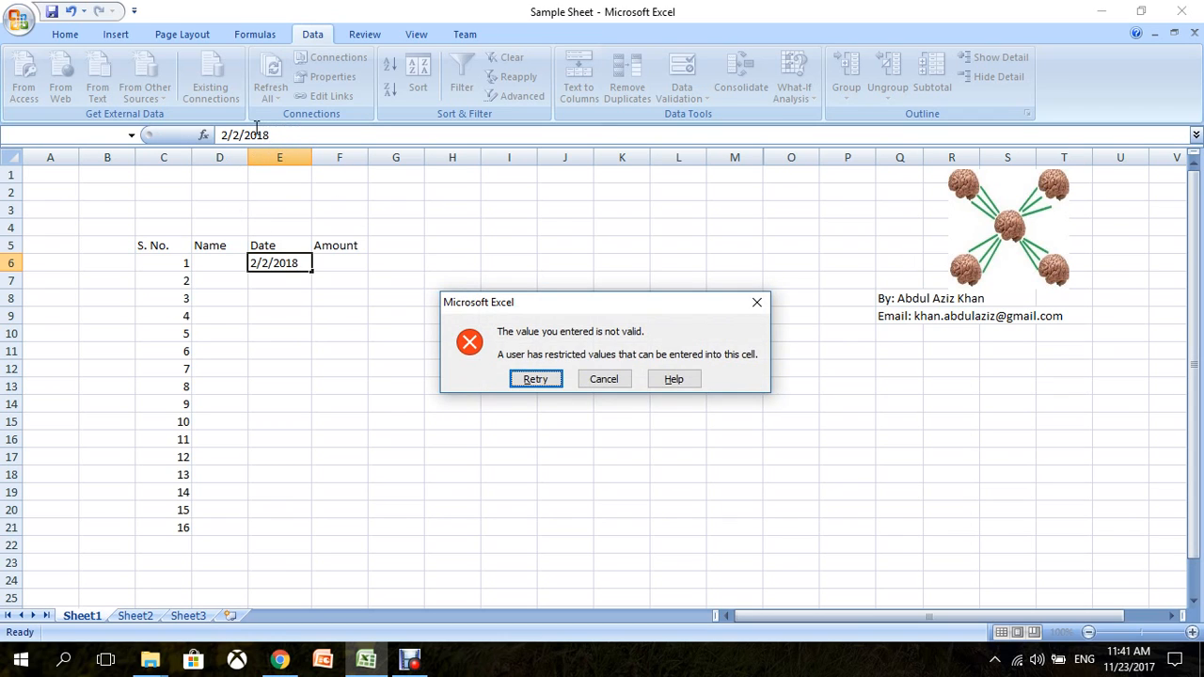
# Retry the rejected entry and set the date in cell E6 to 2/2/2017
pyautogui.click(536, 380)
pyautogui.click(343, 137)
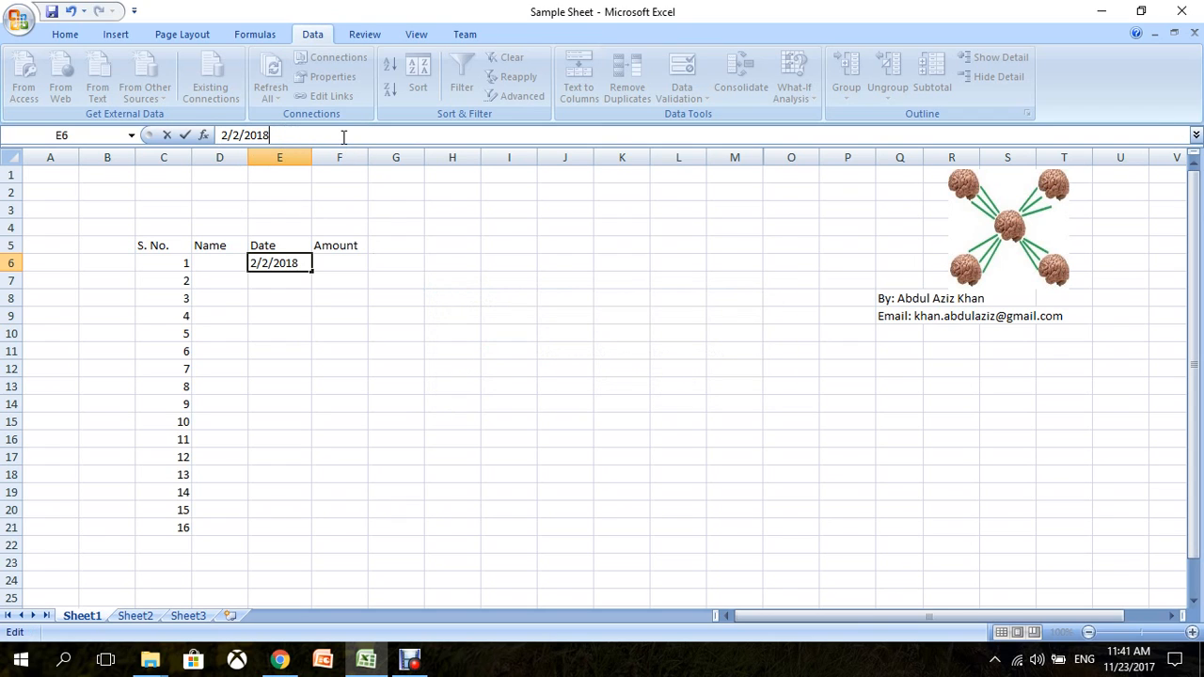
pyautogui.press('BackSpace')
pyautogui.write('7')
pyautogui.press('Return')
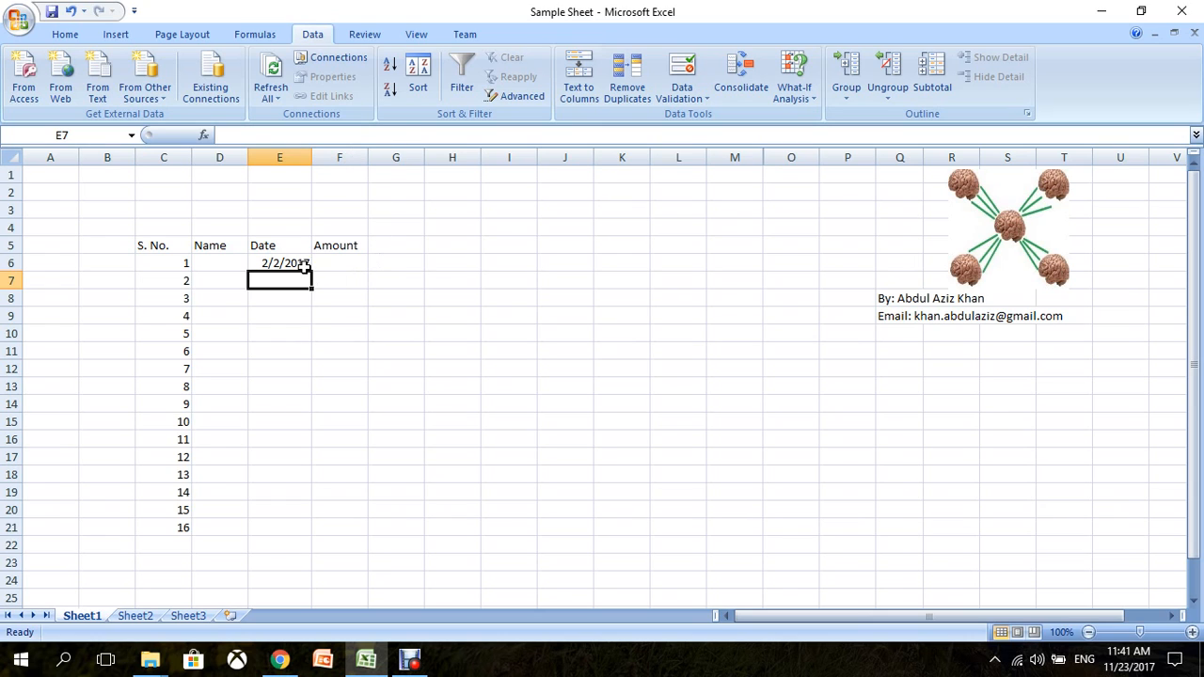
# Start a data validation rule for the Amount cell F6 that allows Decimal values, with Ignore blank disabled
pyautogui.click(339, 263)
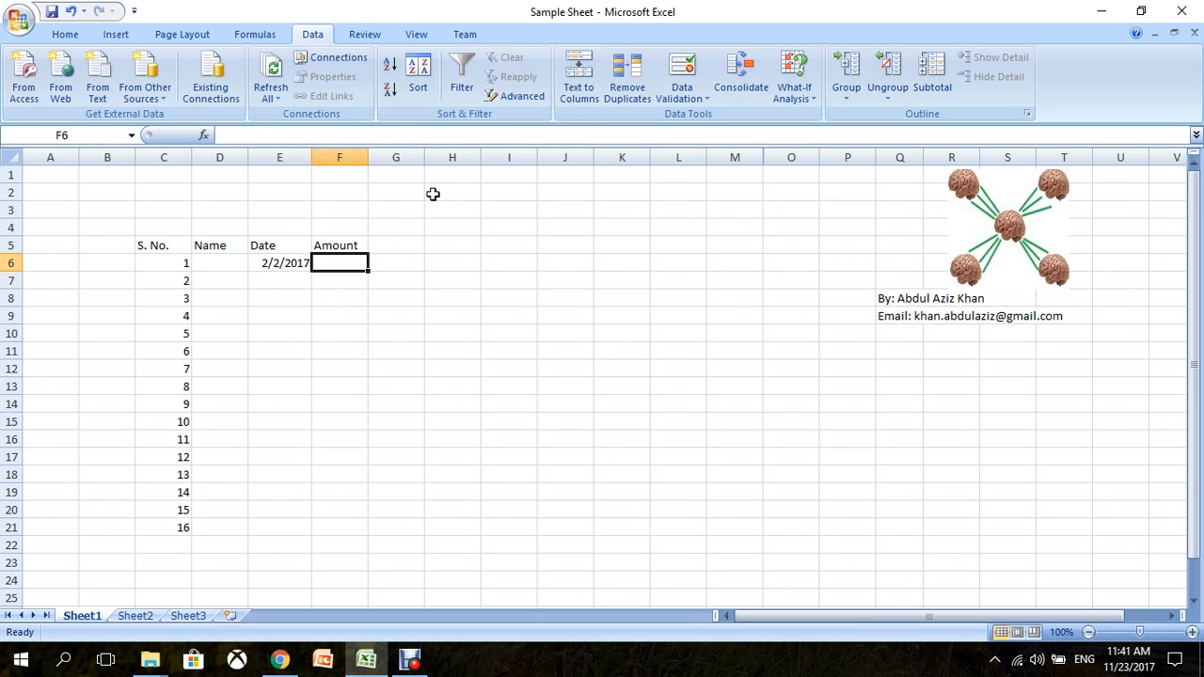
pyautogui.click(682, 71)
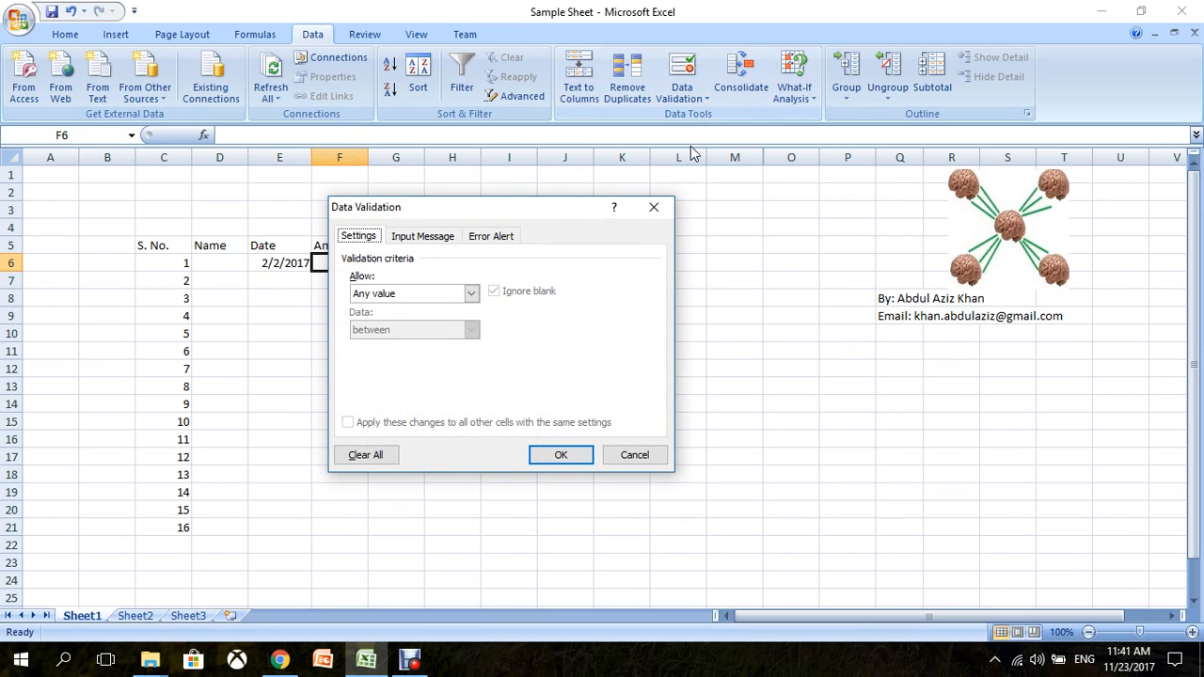
pyautogui.click(397, 295)
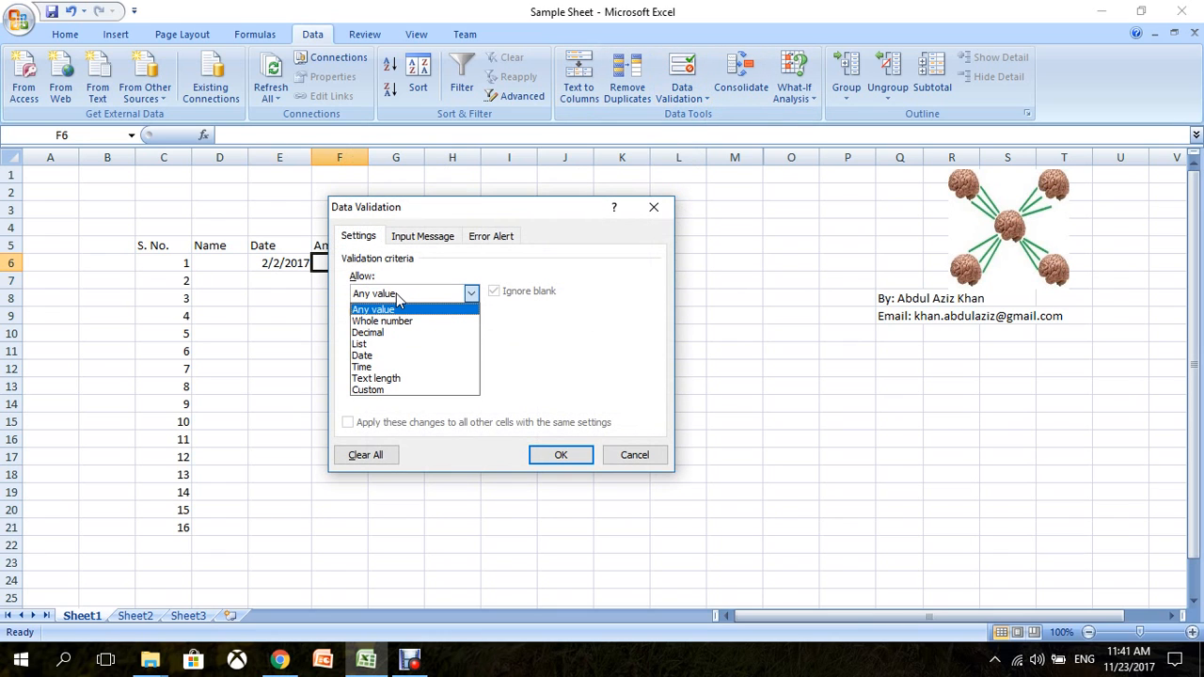
pyautogui.click(396, 332)
pyautogui.click(493, 292)
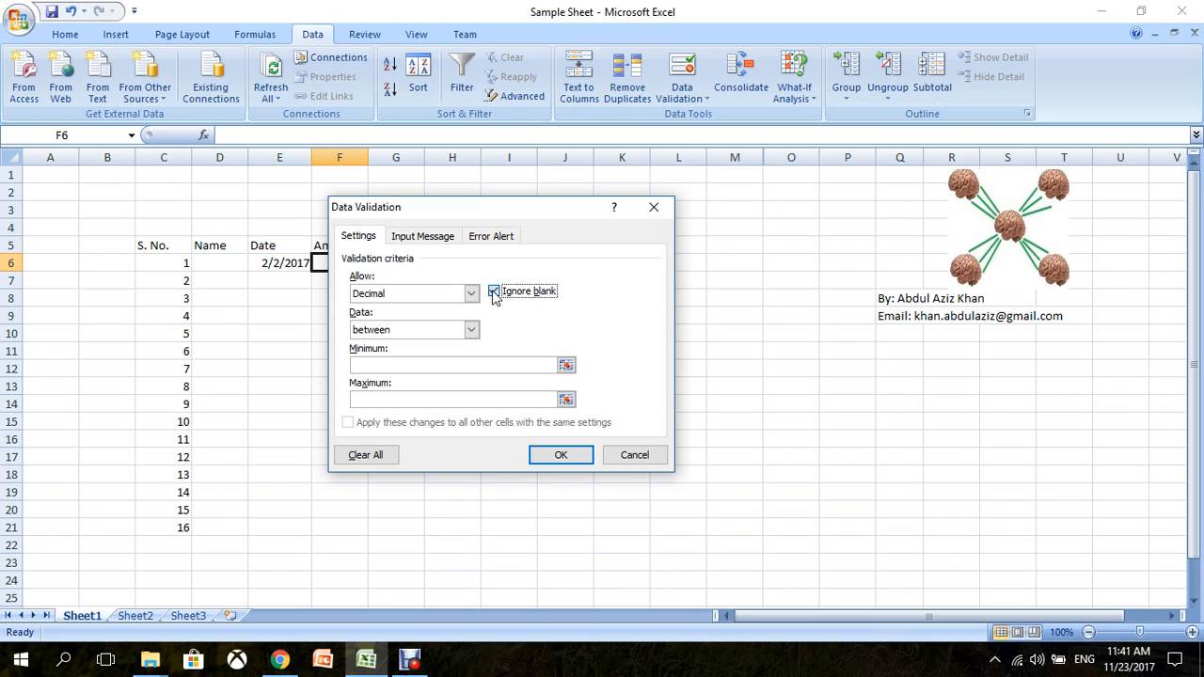
# Set the amount rule's minimum to 1 and maximum to 10000, and apply the rule
pyautogui.click(377, 365)
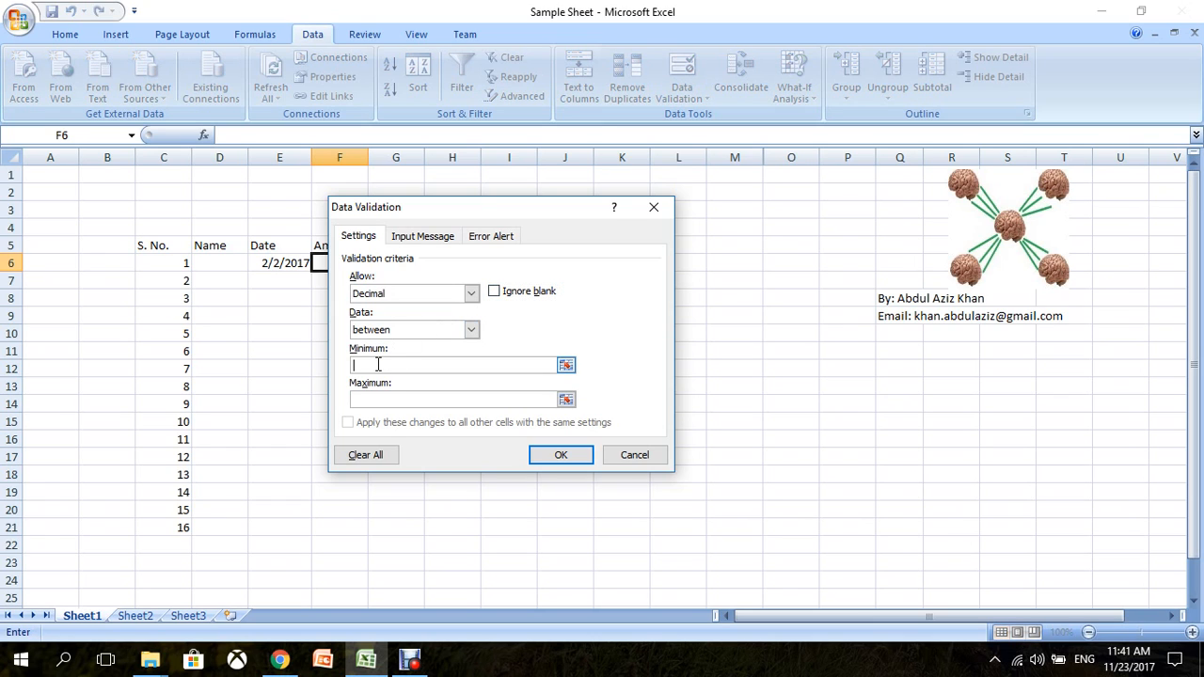
pyautogui.write('1')
pyautogui.click(396, 400)
pyautogui.write('10000')
pyautogui.click(562, 456)
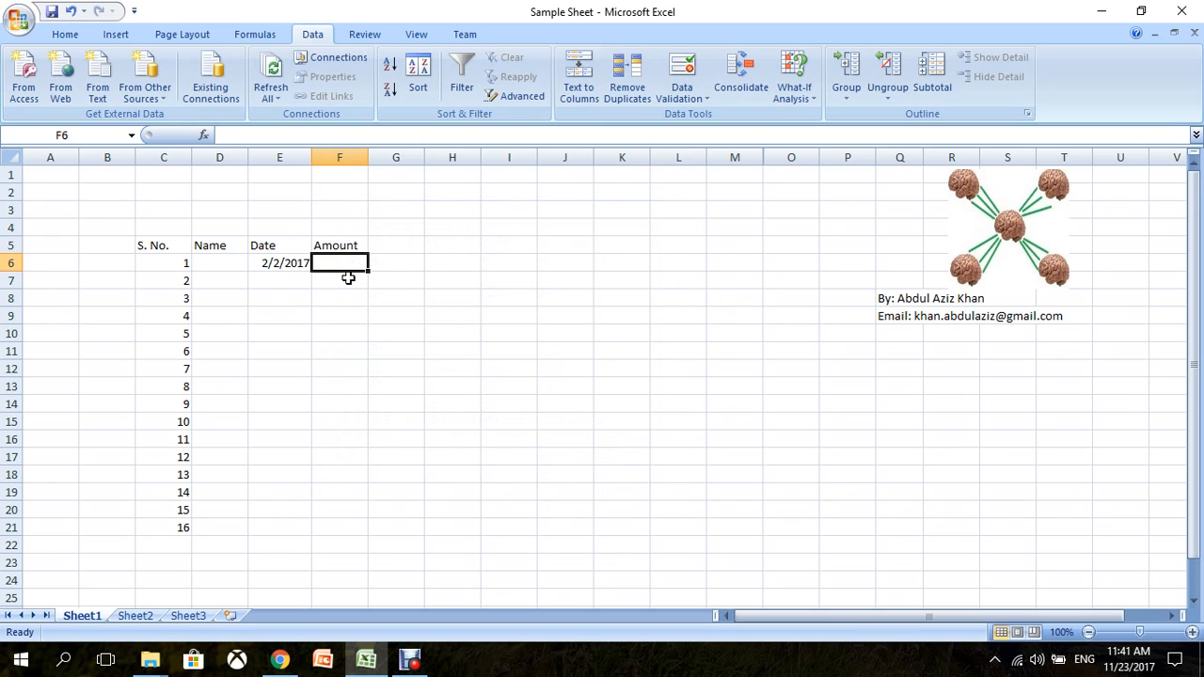
# Test the amount rule by trying to enter 0 in cell F6
pyautogui.doubleClick(345, 263)
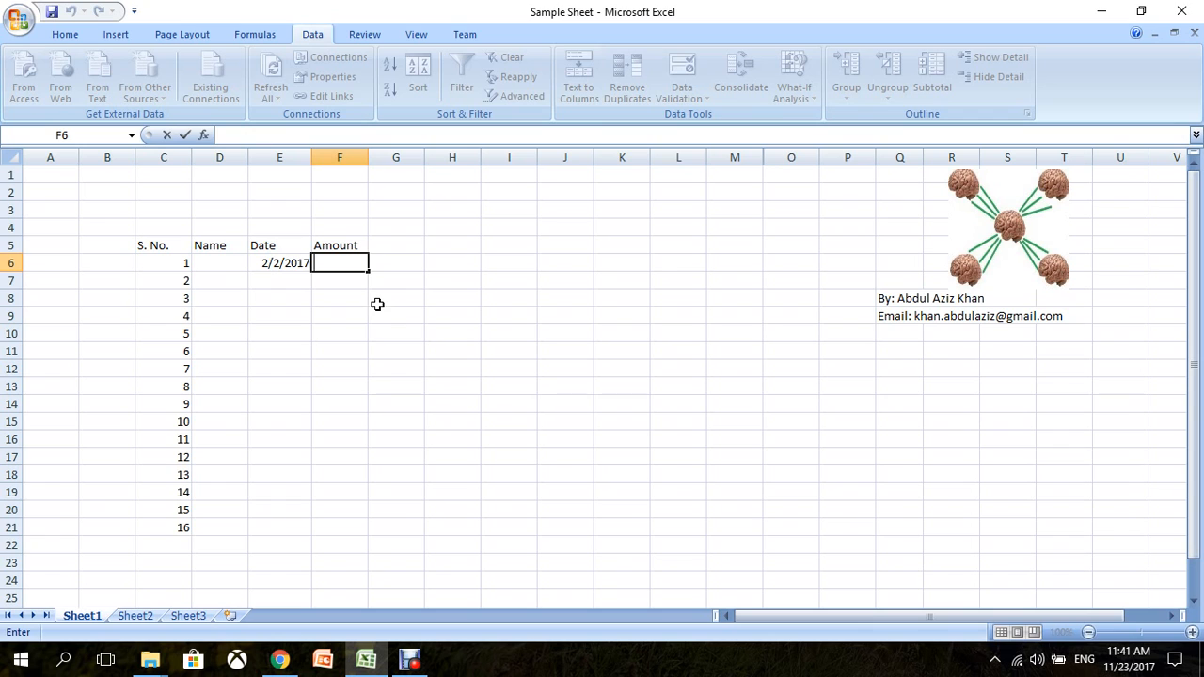
pyautogui.write('0')
pyautogui.press('Return')
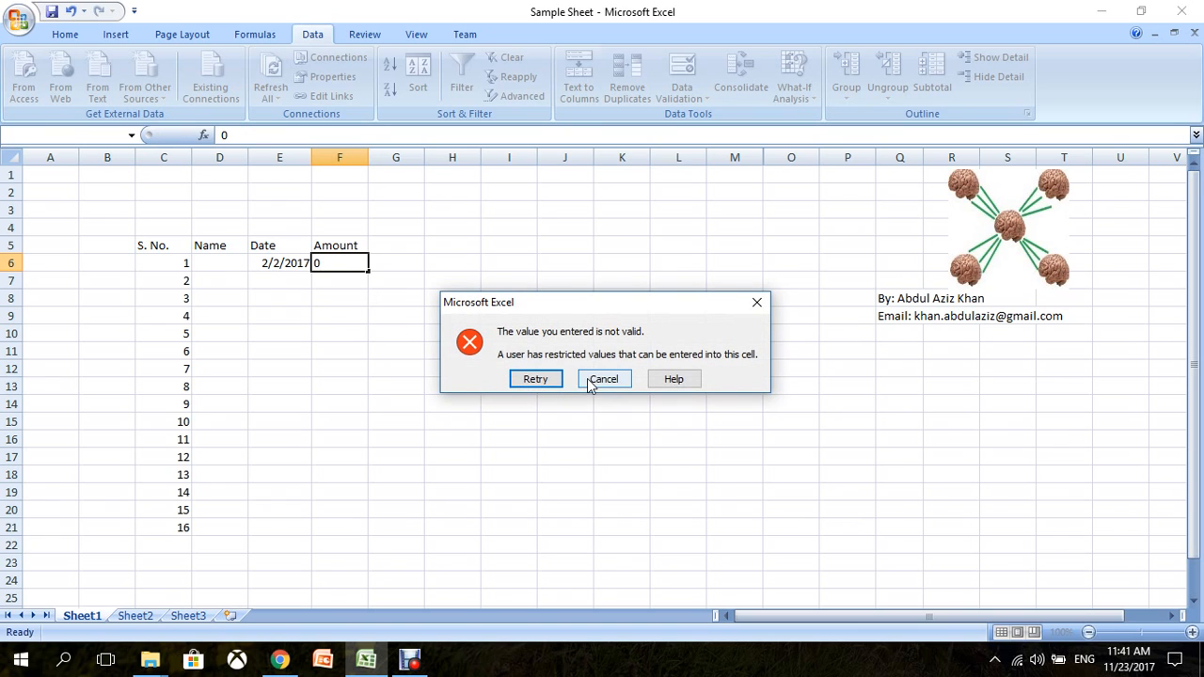
# Retry the rejected entry and set the amount in cell F6 to 1000
pyautogui.click(548, 382)
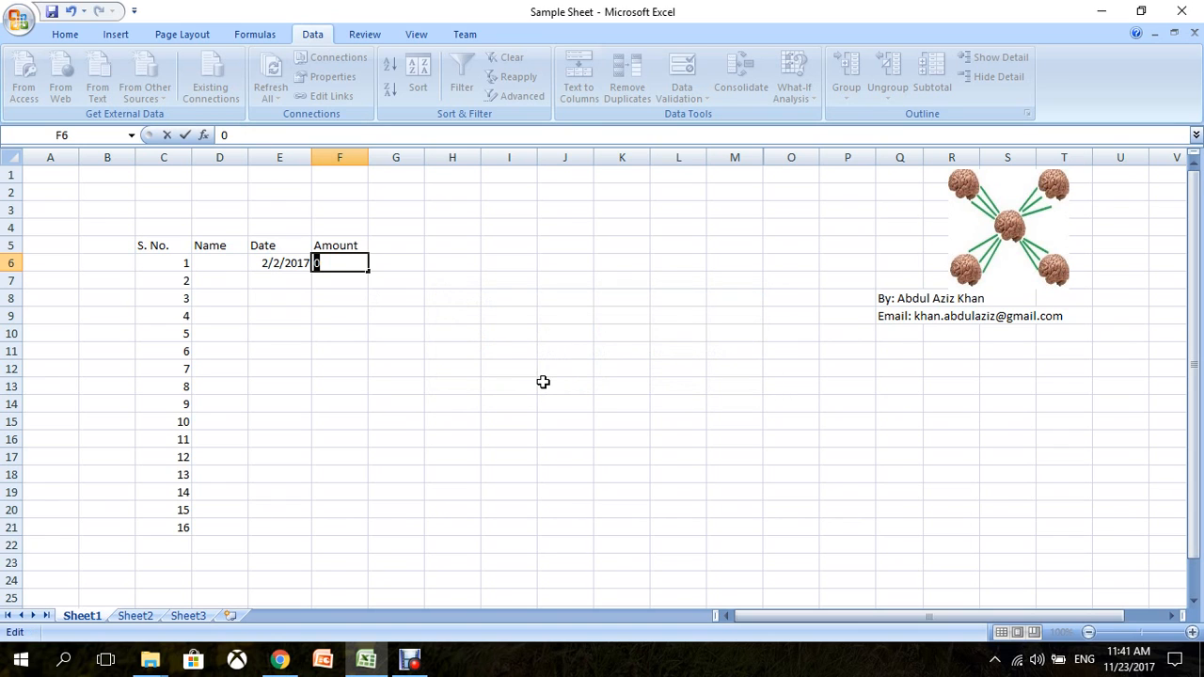
pyautogui.write('1000')
pyautogui.click(539, 382)
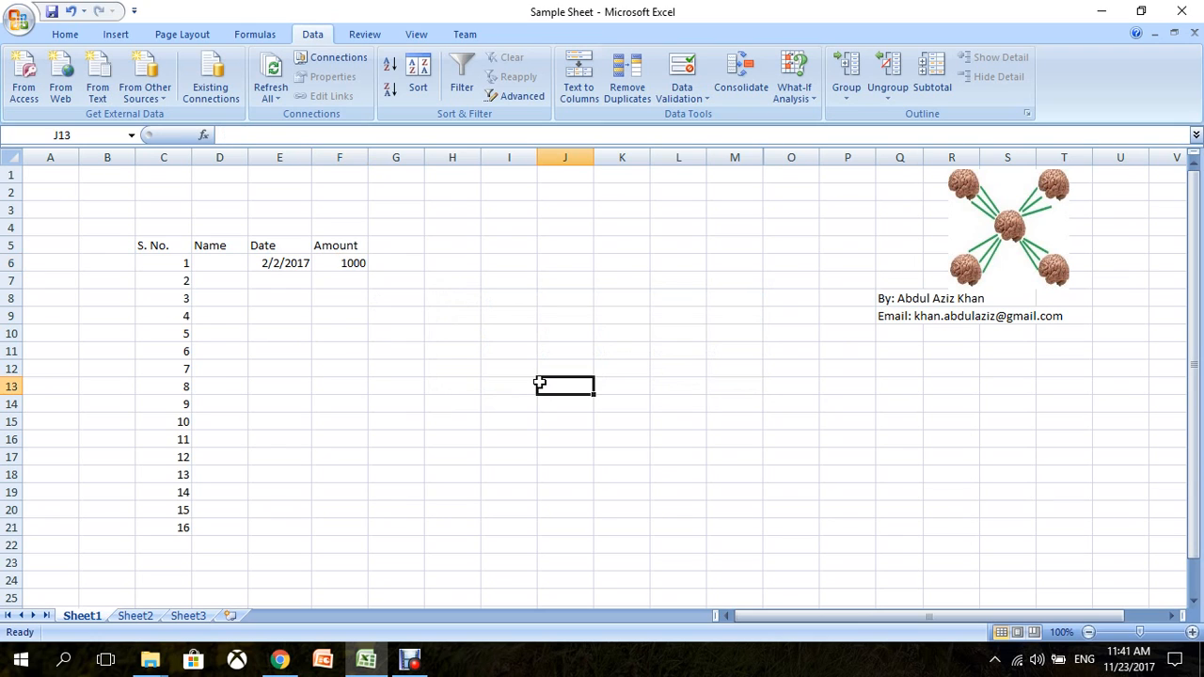
# Try to change the amount in cell F6 to 11000, and cancel the rejected entry
pyautogui.click(330, 264)
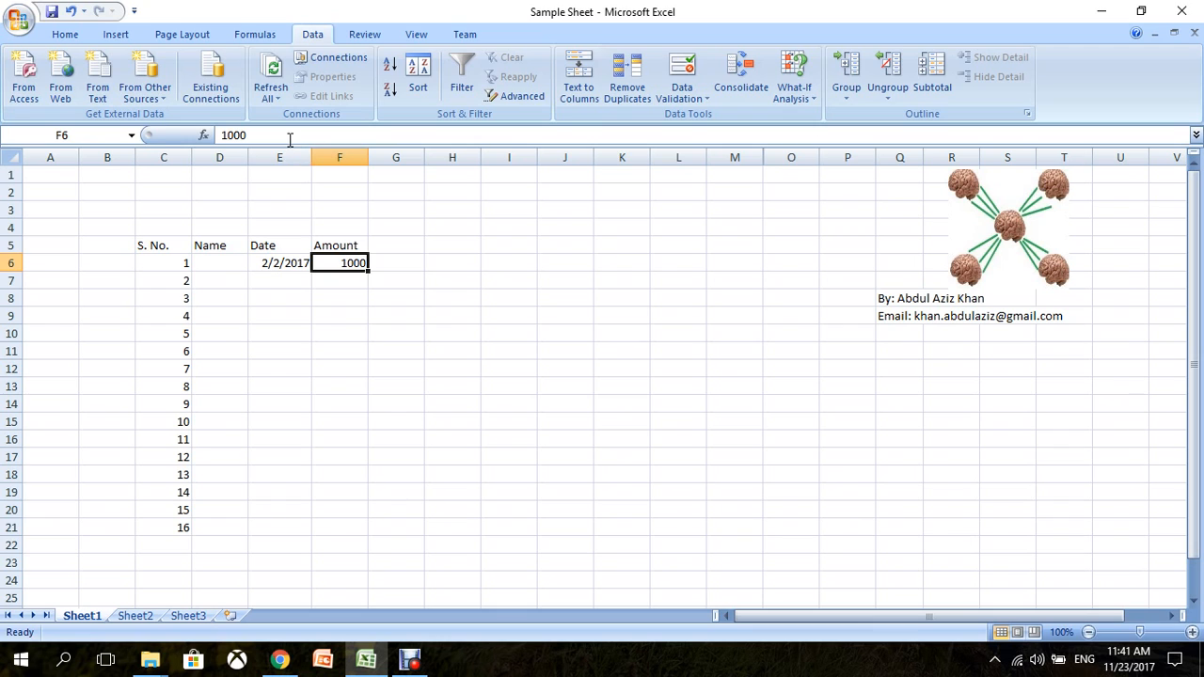
pyautogui.click(287, 135)
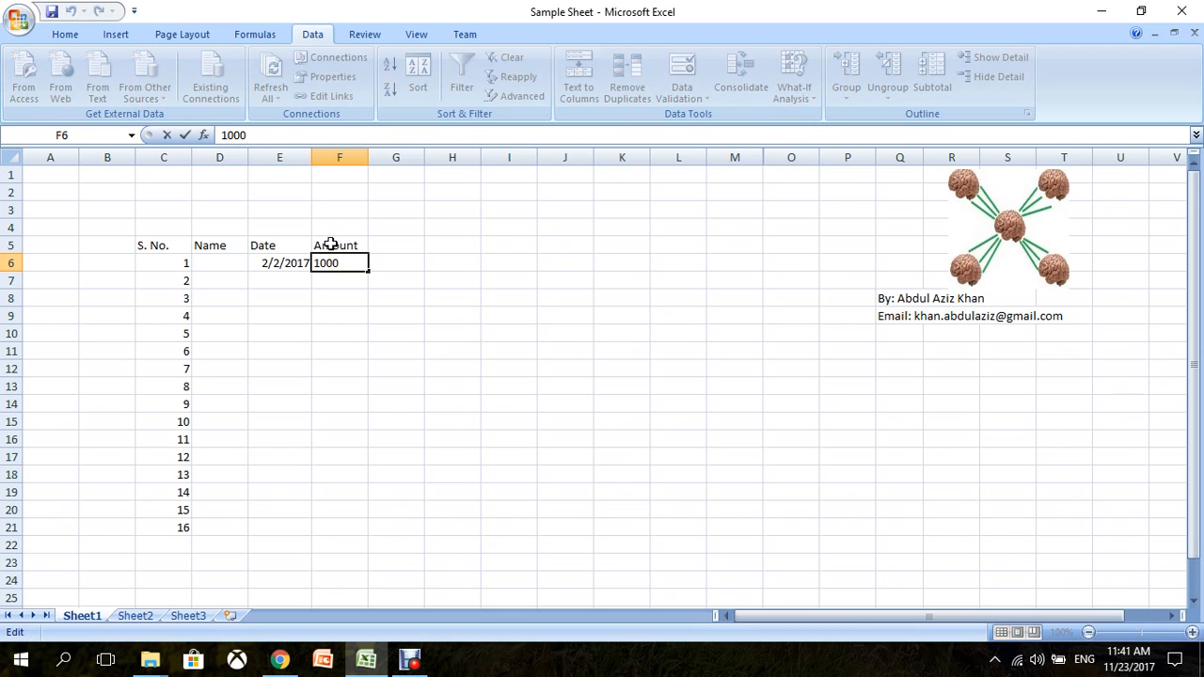
pyautogui.write('1')
pyautogui.click(553, 411)
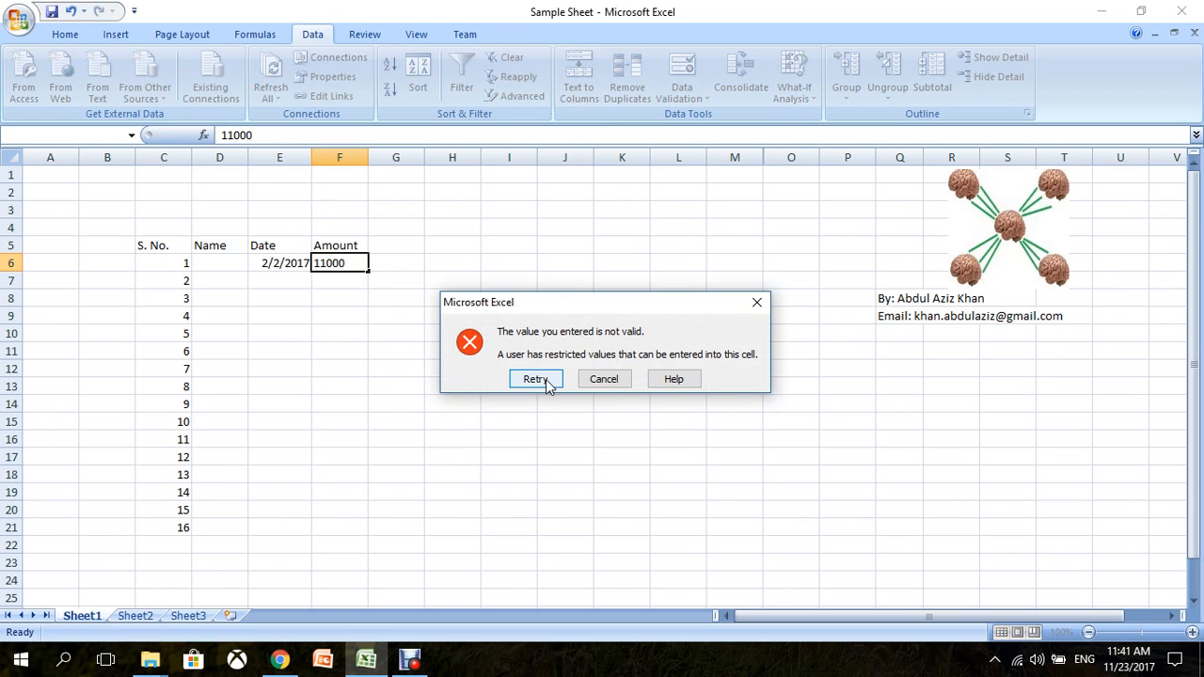
pyautogui.click(600, 381)
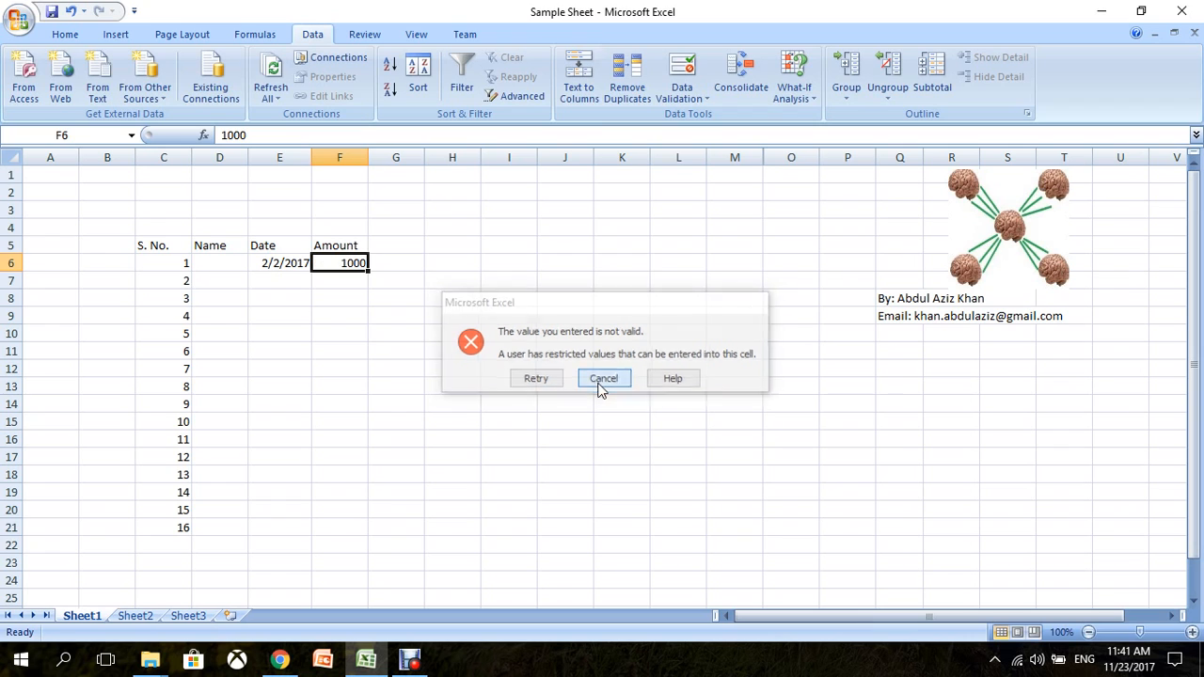